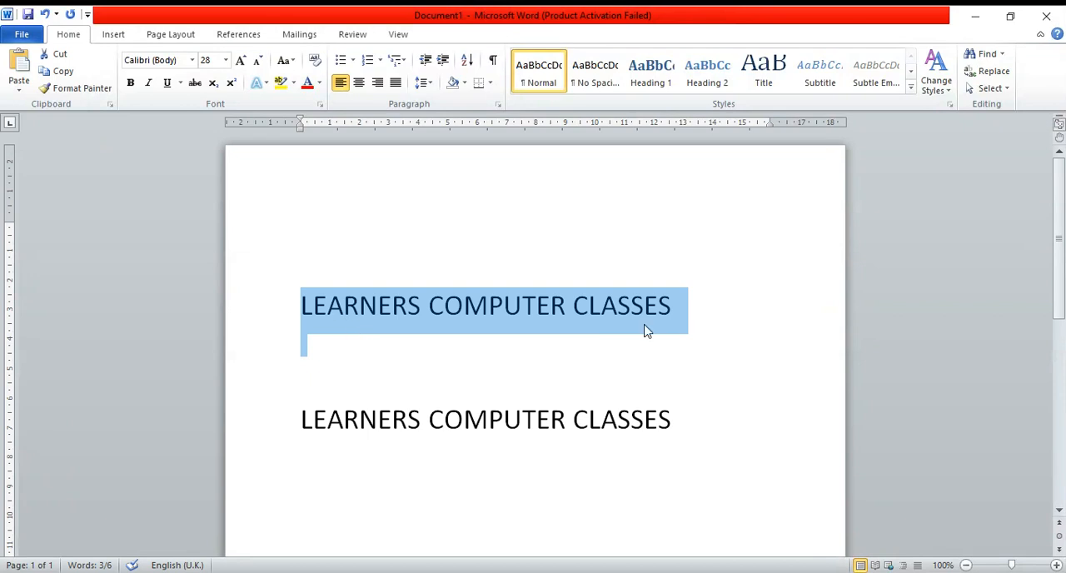
- Colour the first "LEARNERS COMPUTER CLASSES" line red
left_click(308, 81)
left_click(616, 393)
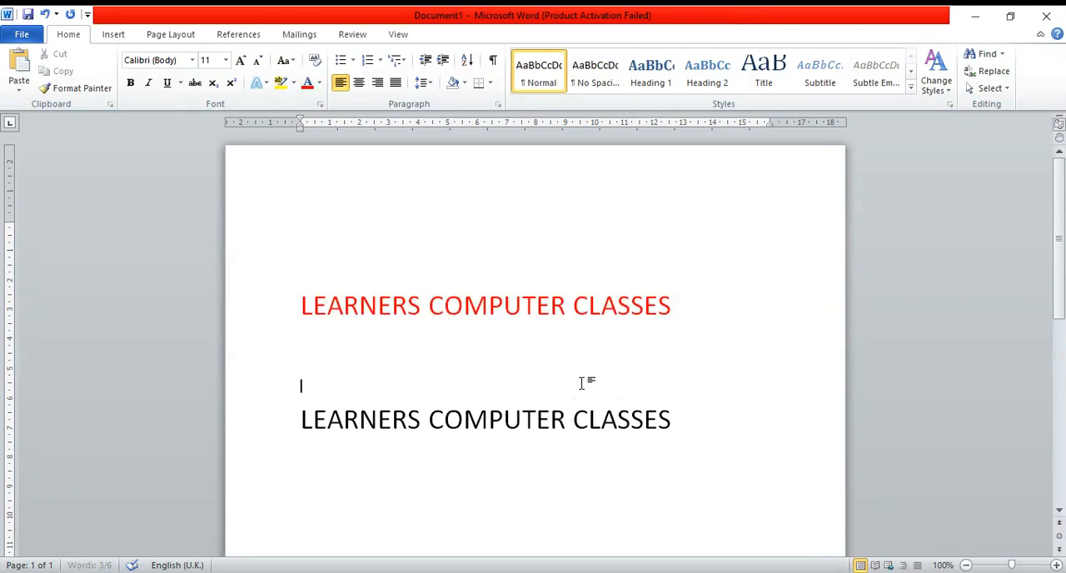
left_click(298, 304)
left_click_drag(297, 304, 704, 309)
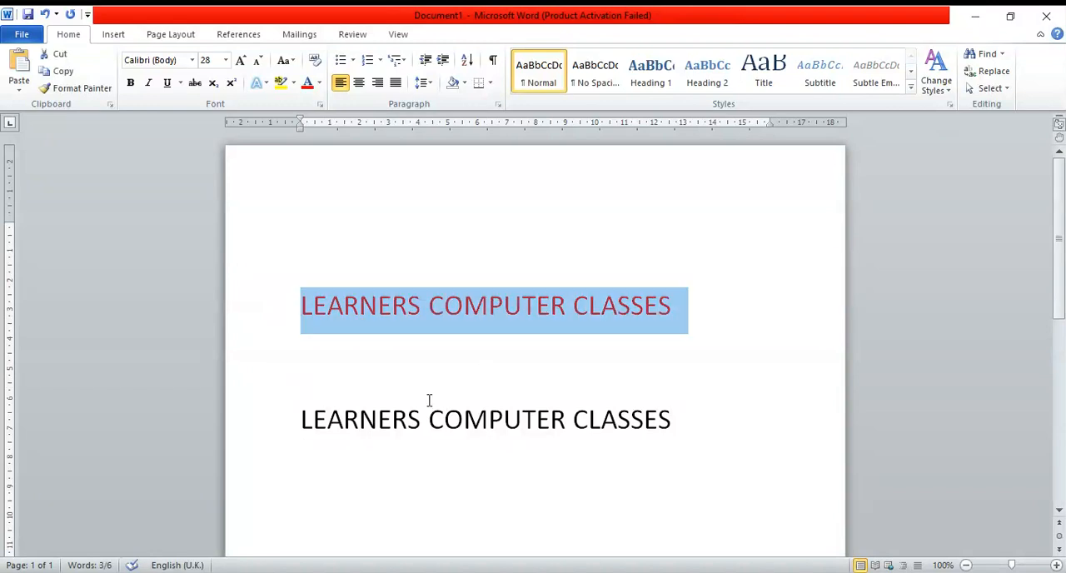
scroll(375, 432, "down", 1)
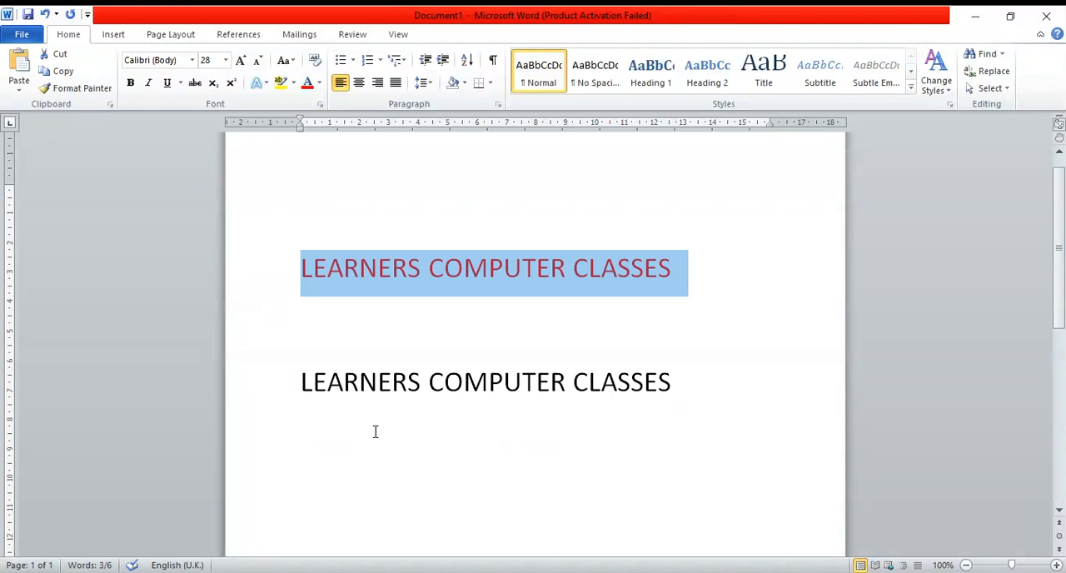
left_click(362, 417)
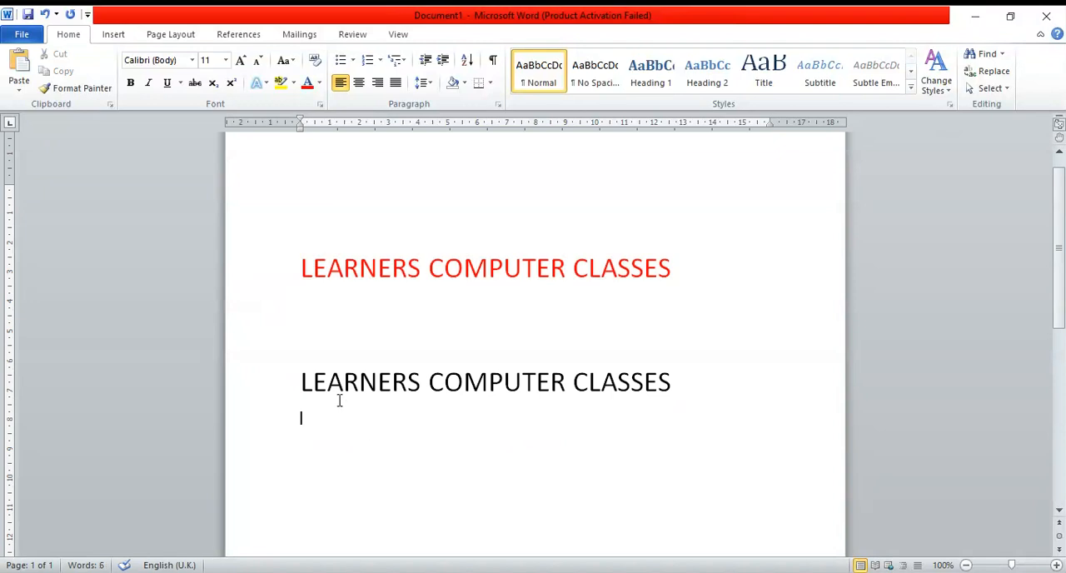
left_click_drag(295, 381, 758, 409)
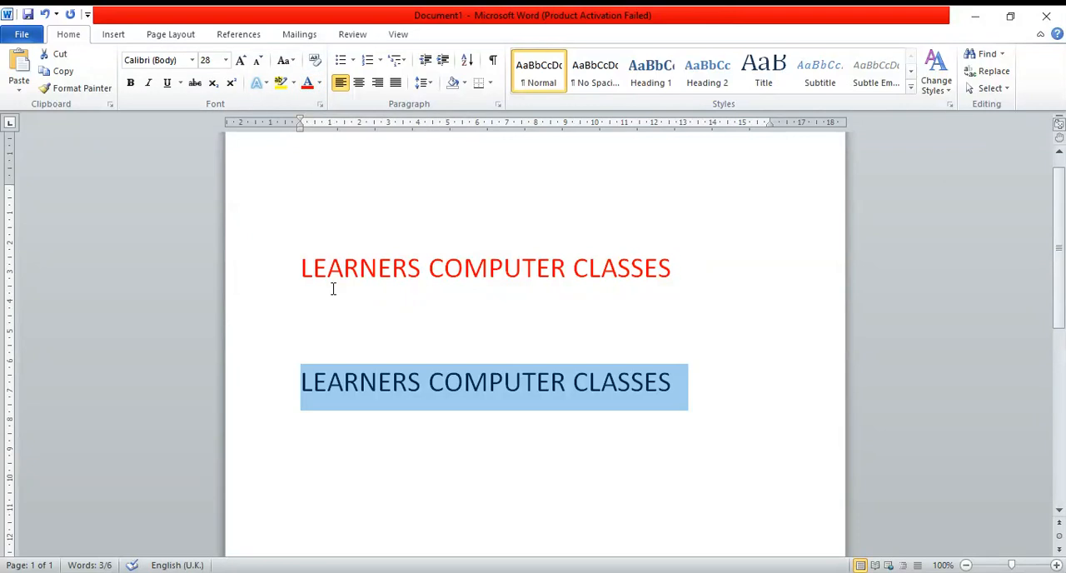
left_click(463, 381)
left_click(637, 356)
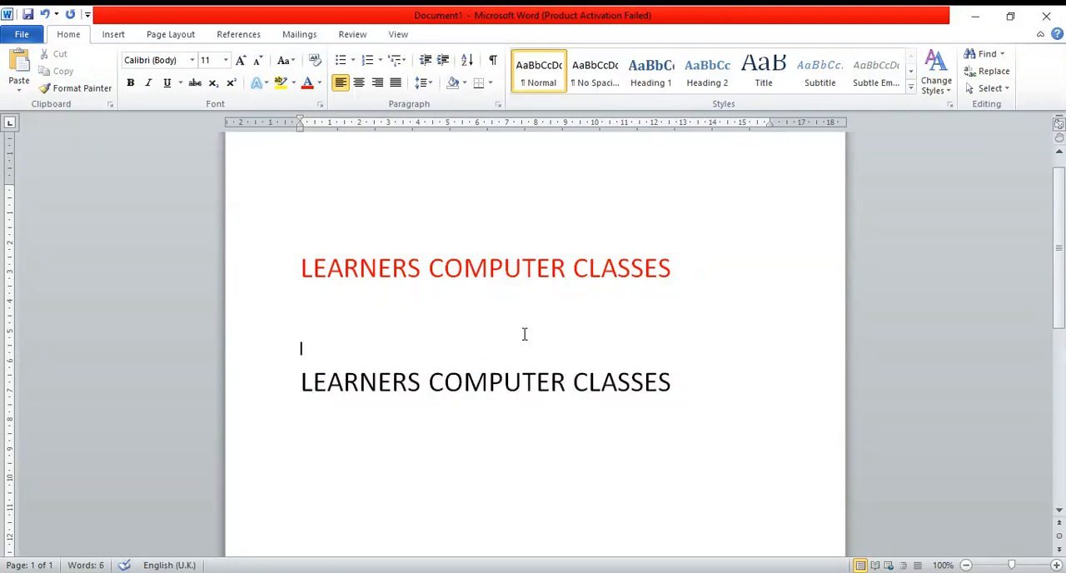
- Copy the first line's red formatting onto the second "LEARNERS COMPUTER CLASSES" line with Format Painter
left_click(301, 267)
left_click_drag(301, 266, 650, 273)
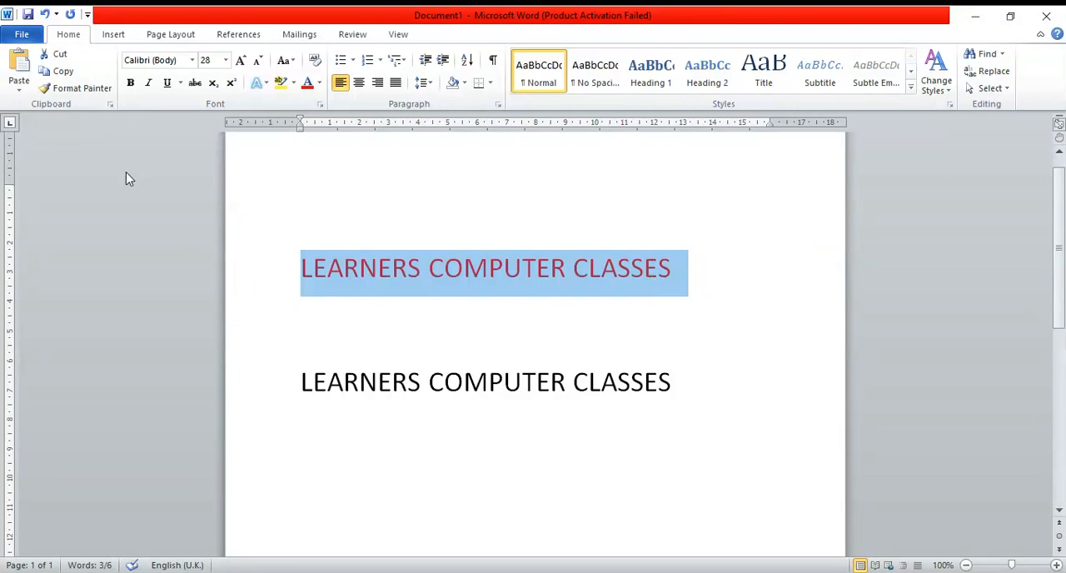
left_click(77, 95)
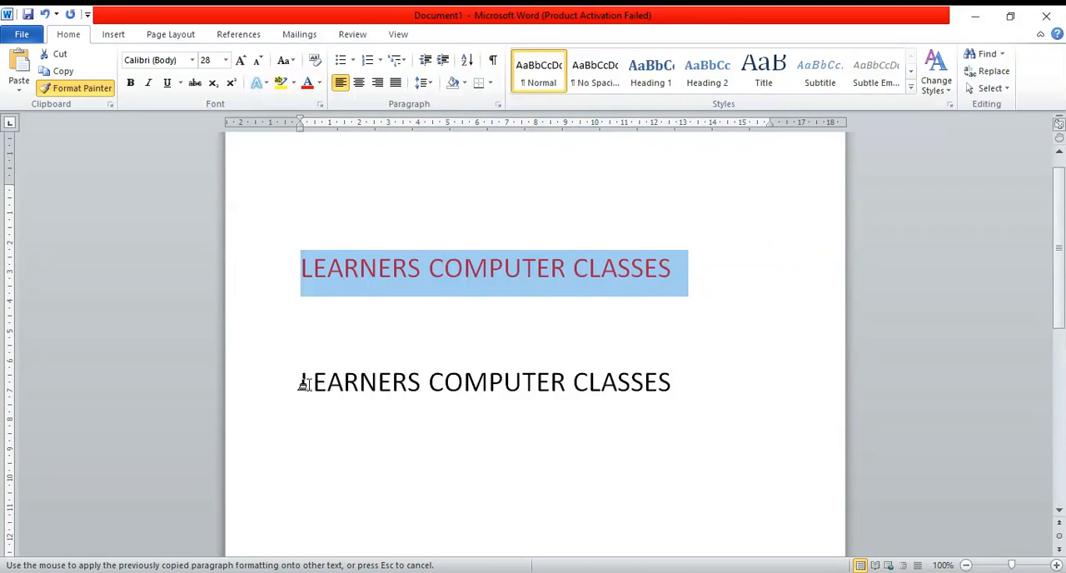
mouse_move(298, 376)
left_mouse_down()
mouse_move(379, 392)
mouse_move(655, 400)
left_mouse_up()
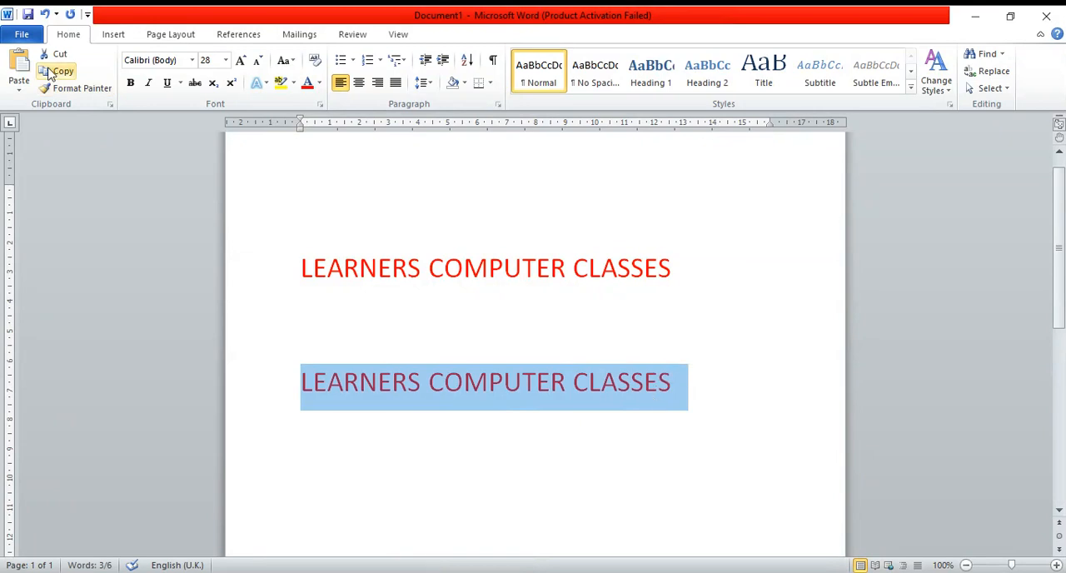
left_click(360, 273)
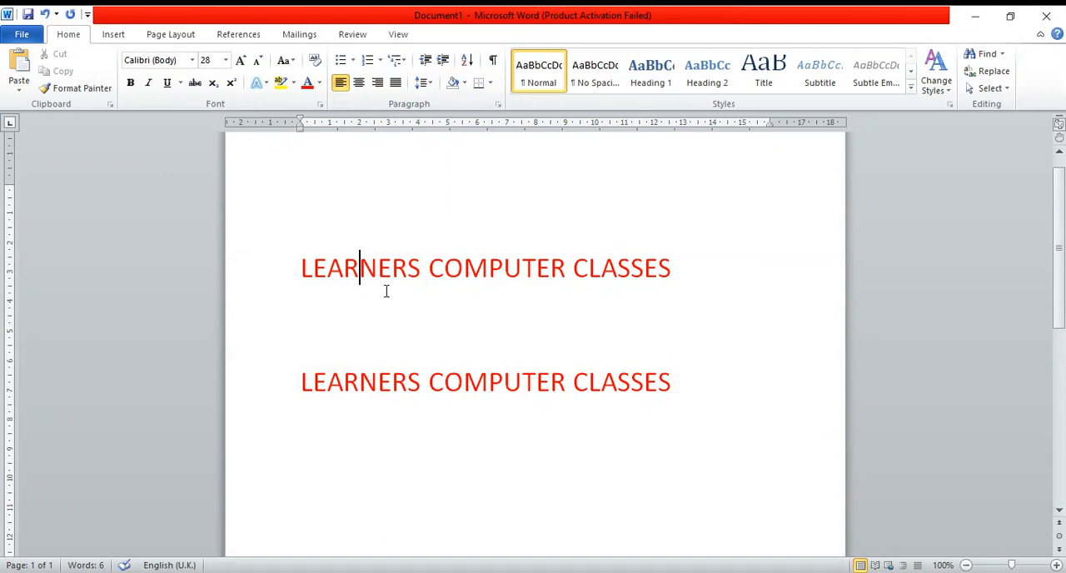
- Delete the blank lines above the first "LEARNERS COMPUTER CLASSES" line so it starts at the page's top margin
scroll(385, 291, "up", 1)
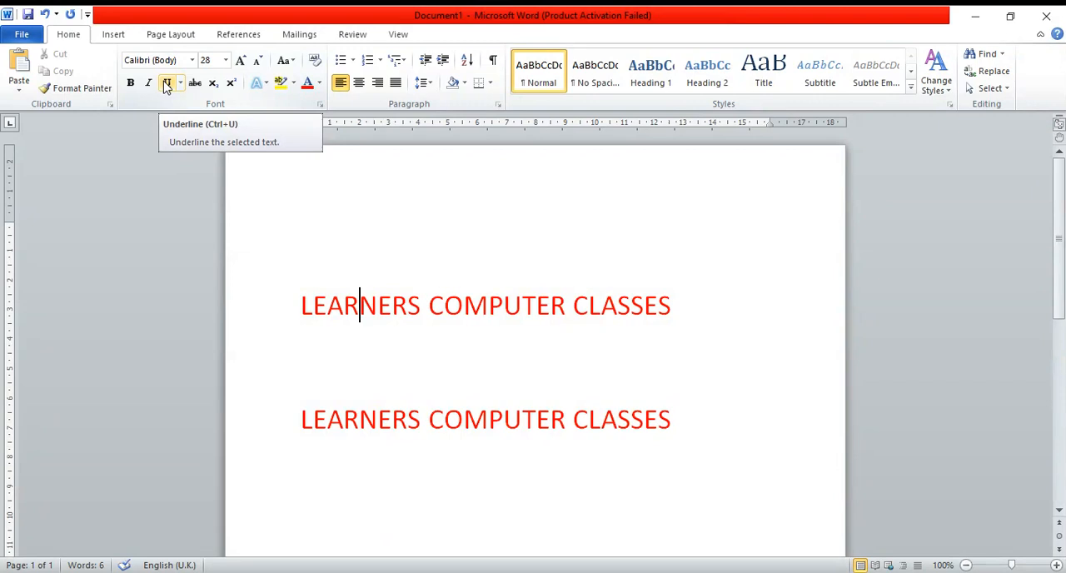
left_click(315, 274)
left_click(297, 312)
key("BackSpace")
key("BackSpace")
key("BackSpace")
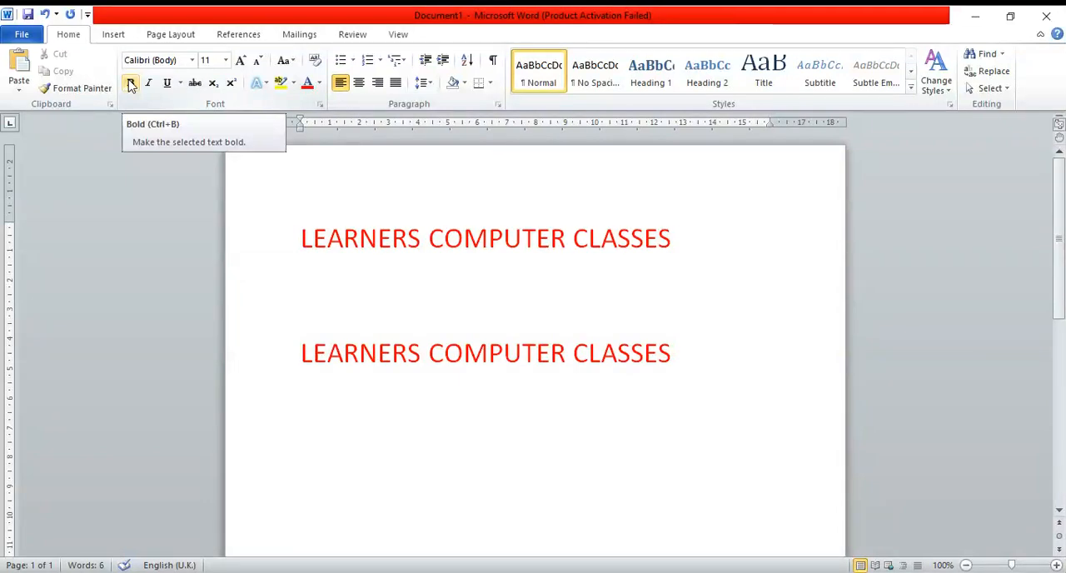
- Select the whole first "LEARNERS COMPUTER CLASSES" line, without the blank line below it, for font formatting
left_click(301, 239)
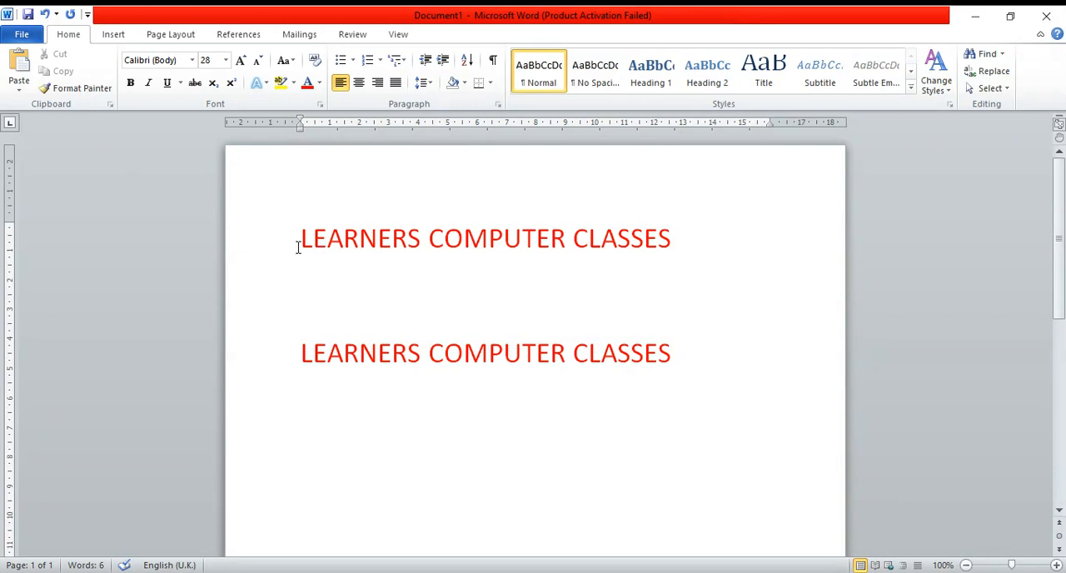
left_click_drag(301, 239, 540, 270)
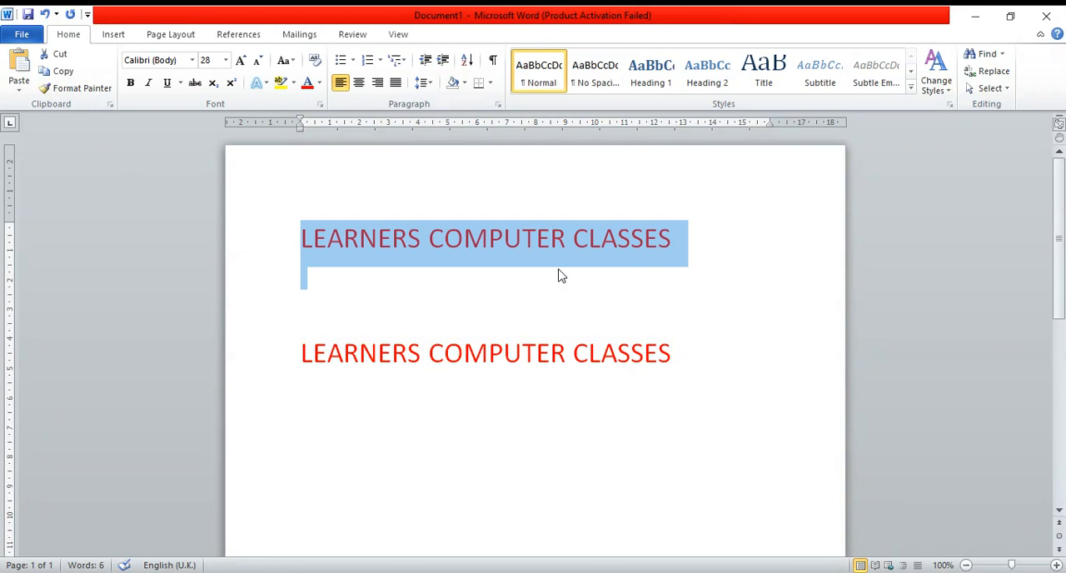
left_click(537, 239)
left_click(300, 237)
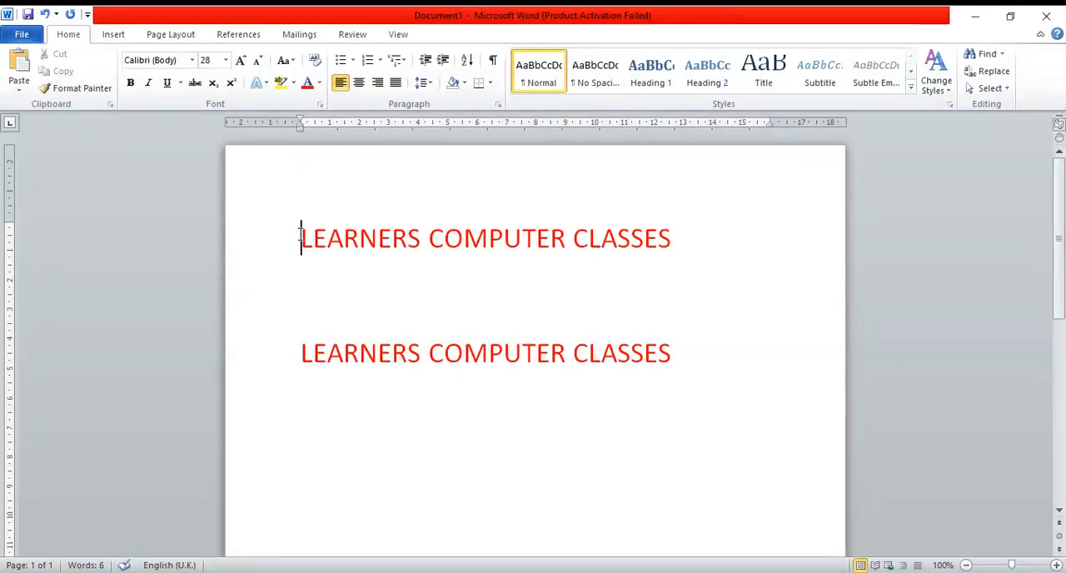
left_click_drag(302, 237, 643, 241)
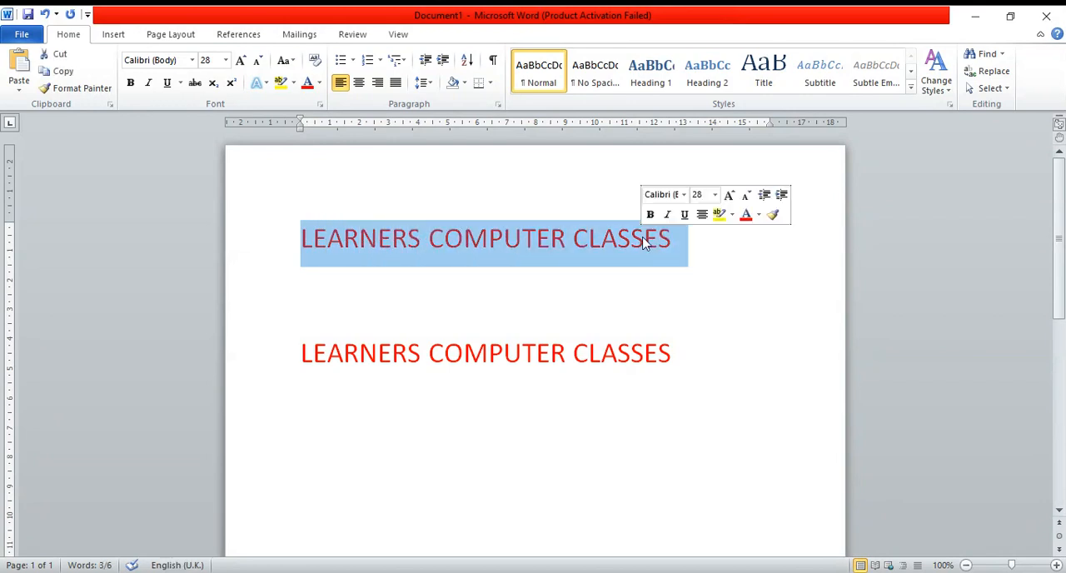
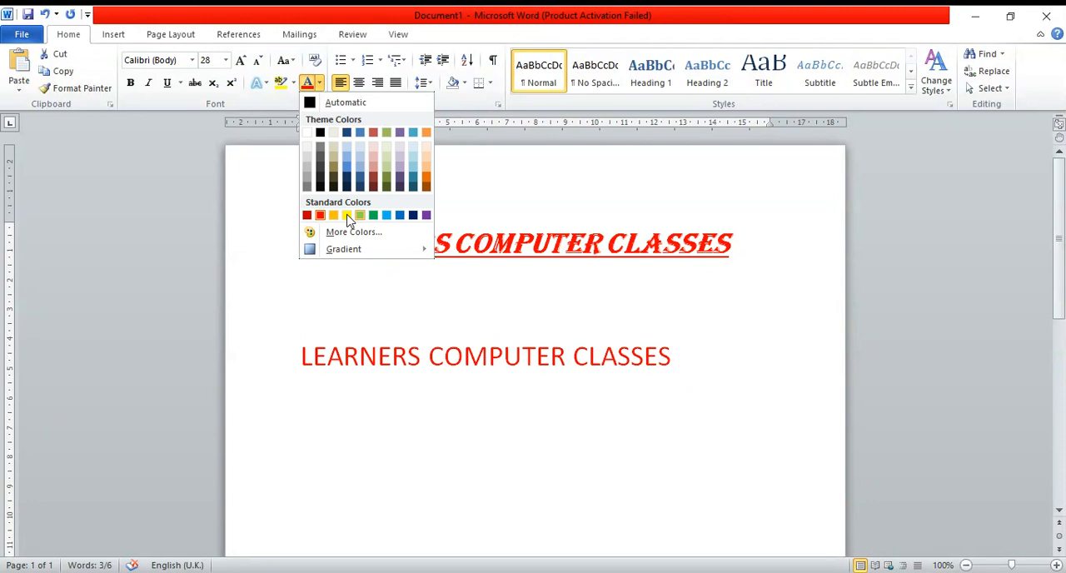
- Set the second "LEARNERS COMPUTER CLASSES" line to the standard Dark Blue font colour and highlight it in yellow
left_click(414, 215)
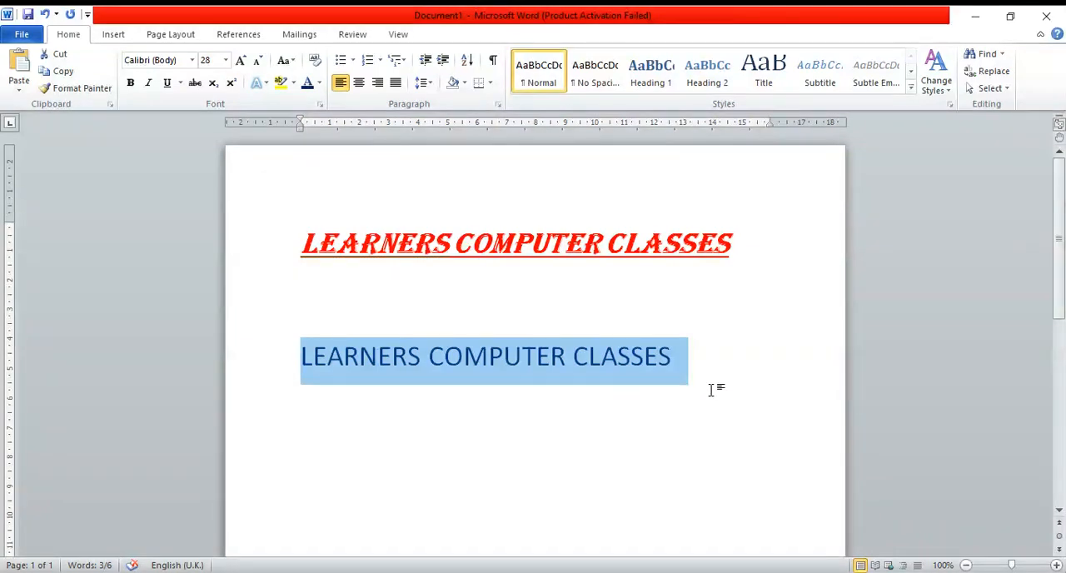
left_click(293, 83)
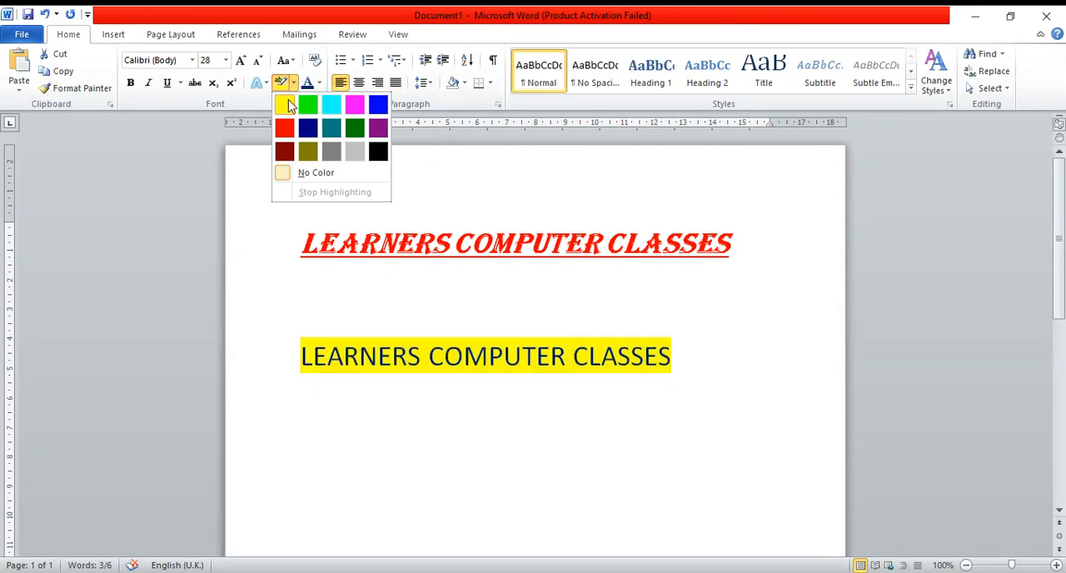
left_click(286, 105)
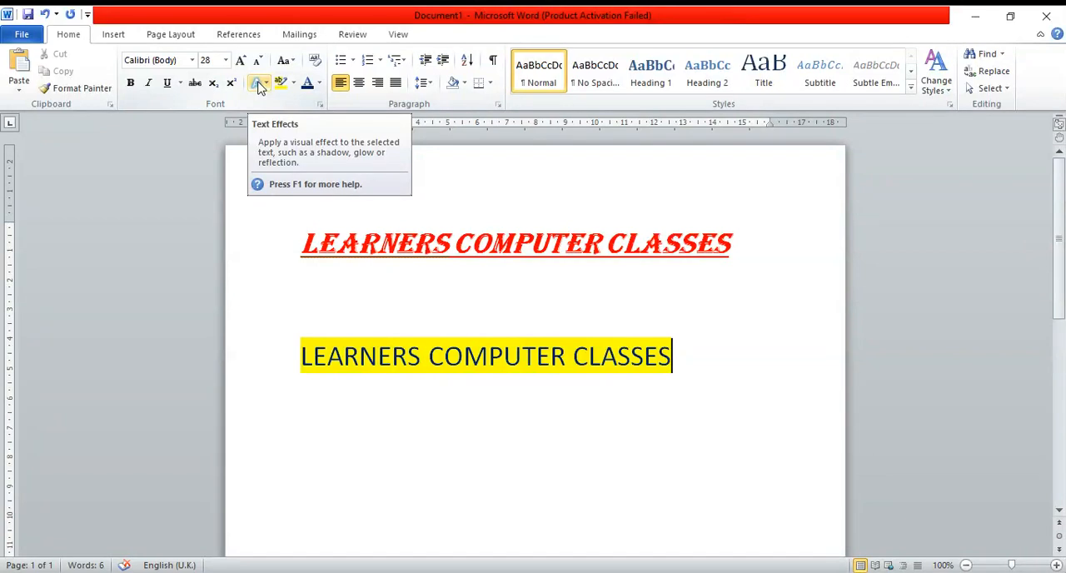
- Apply the text effect "Gradient Fill - Purple, Accent 4, Reflection" to the whole second "LEARNERS COMPUTER CLASSES" line
left_click_drag(305, 243, 771, 247)
left_click(422, 356)
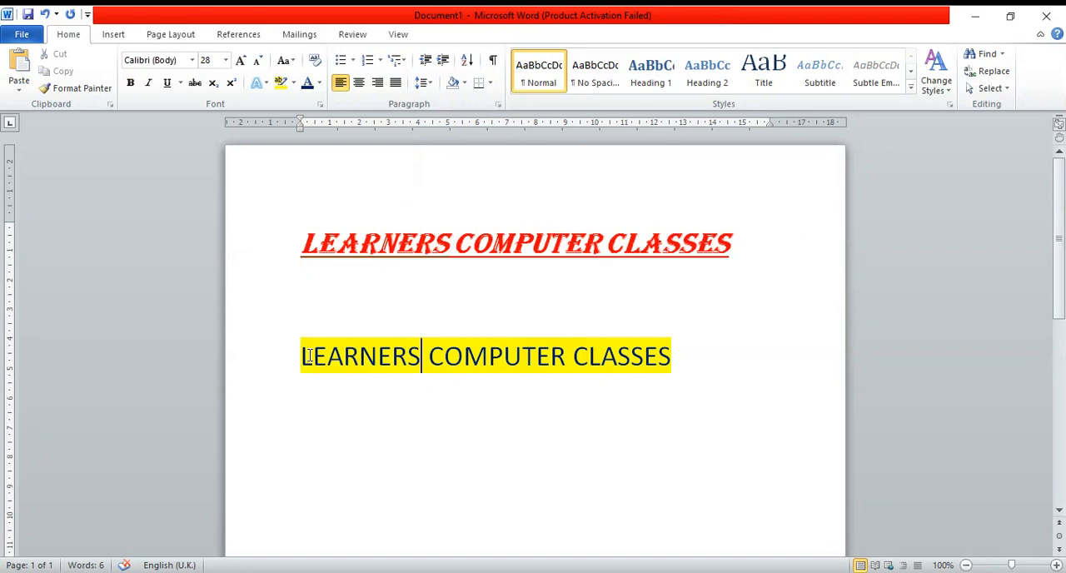
left_click_drag(302, 356, 687, 359)
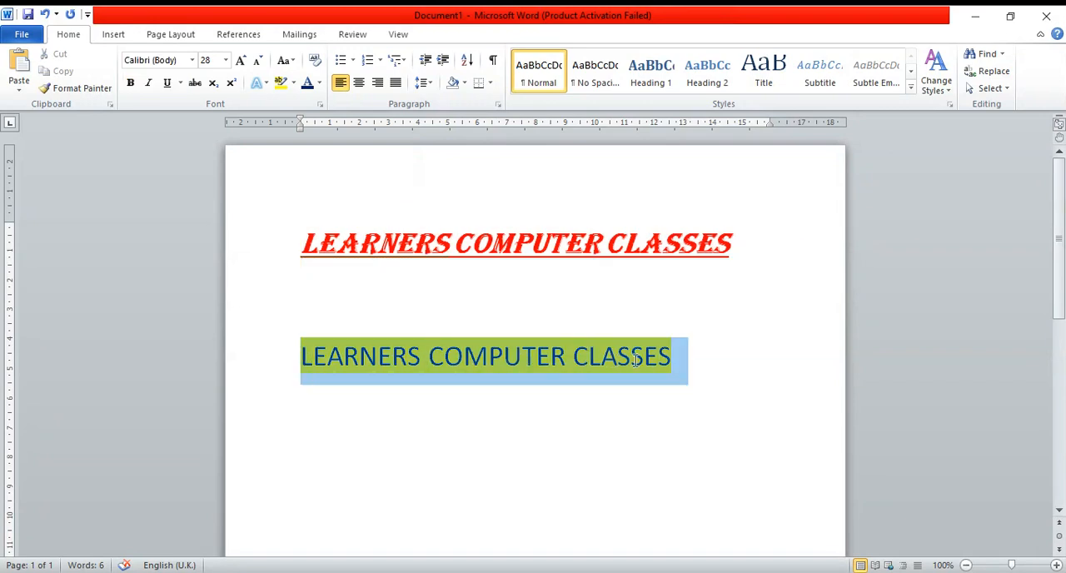
left_click(261, 85)
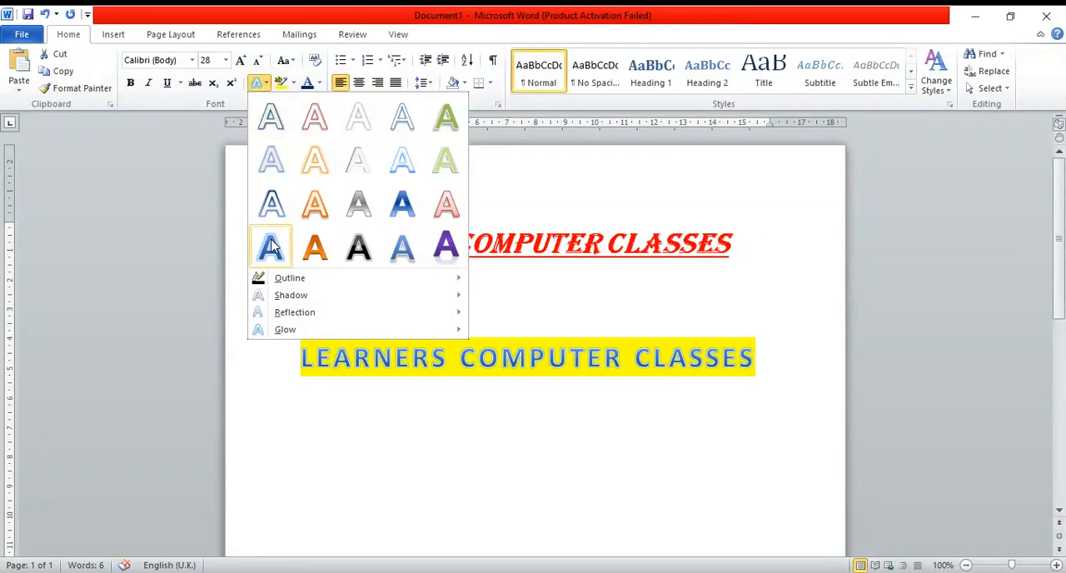
left_click(446, 250)
left_click(657, 392)
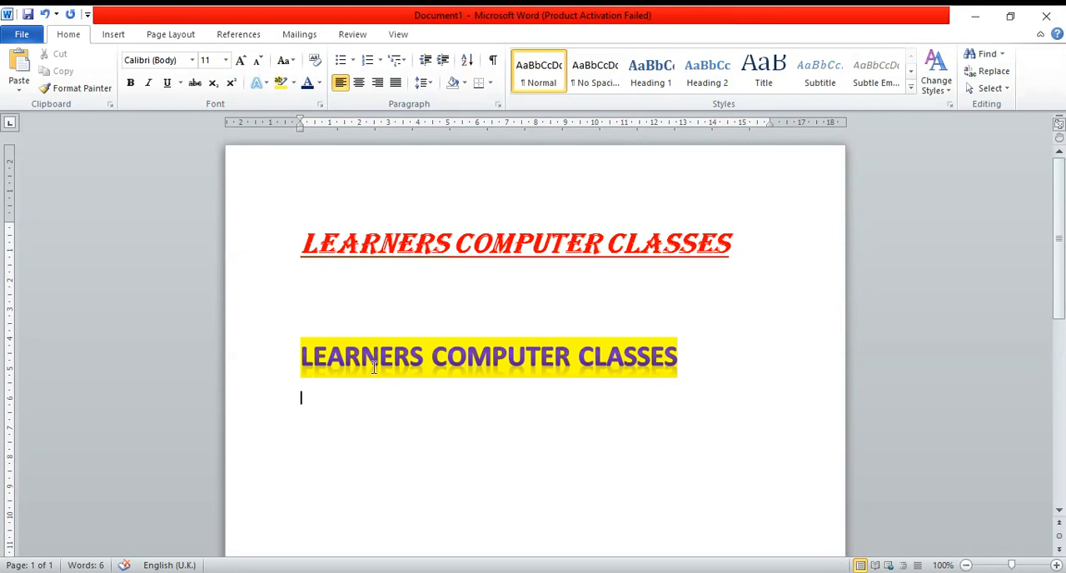
- Enter O with a subscript 2 at font size 20 on the blank line below the highlighted line
scroll(406, 353, "down", 2)
scroll(406, 353, "up", 2)
scroll(483, 342, "down", 1)
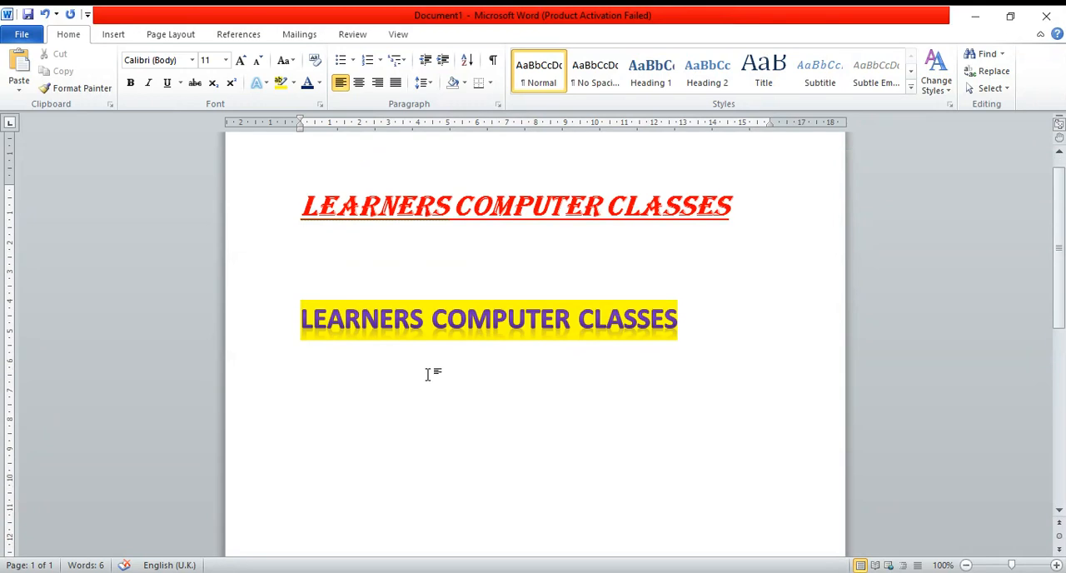
left_click(242, 63)
left_click(242, 62)
left_click(243, 63)
left_click(243, 62)
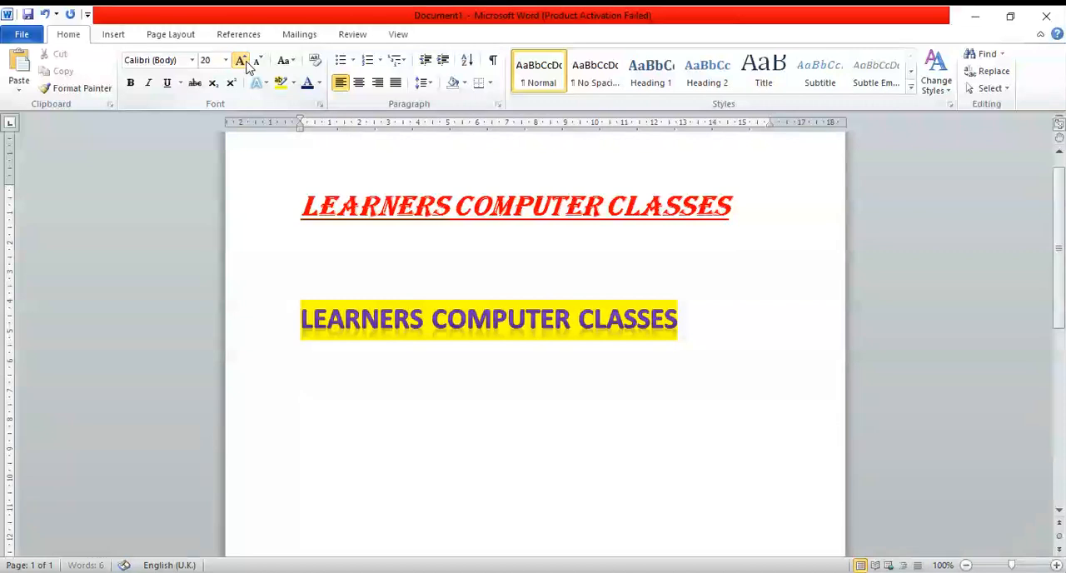
type("X")
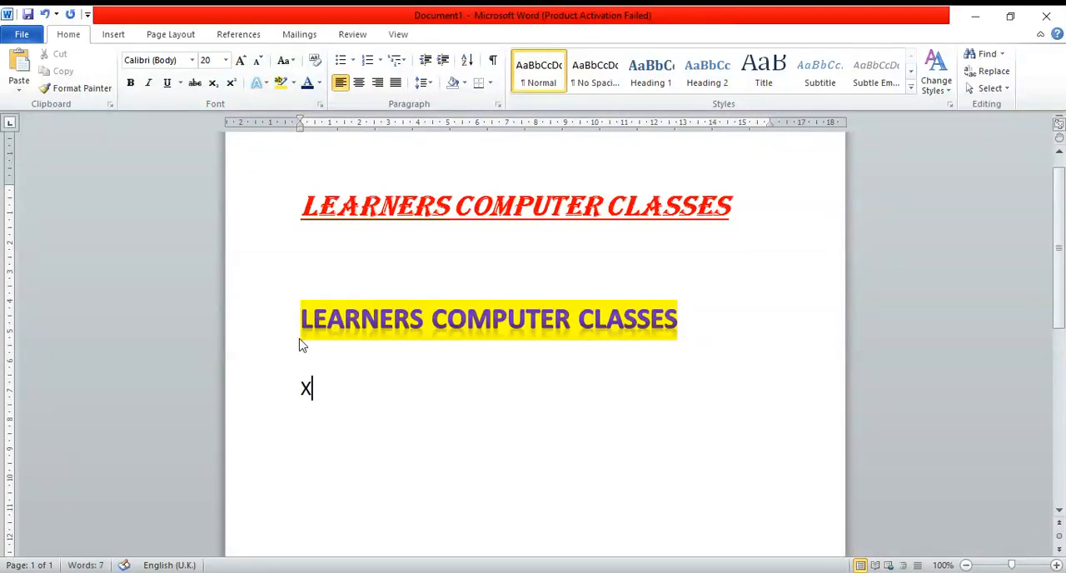
key("BackSpace")
type("O")
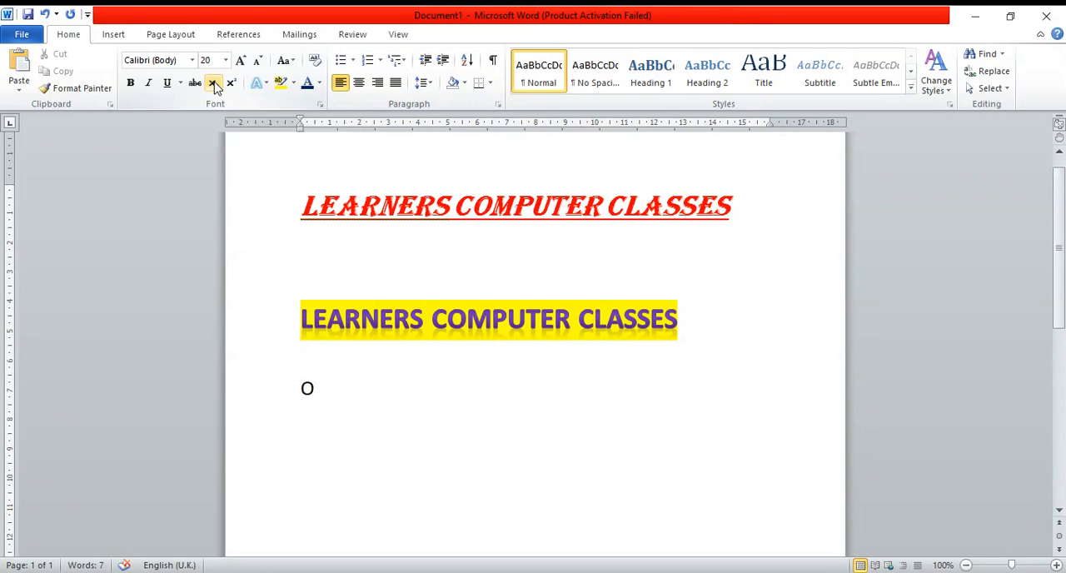
left_click(214, 85)
type("2")
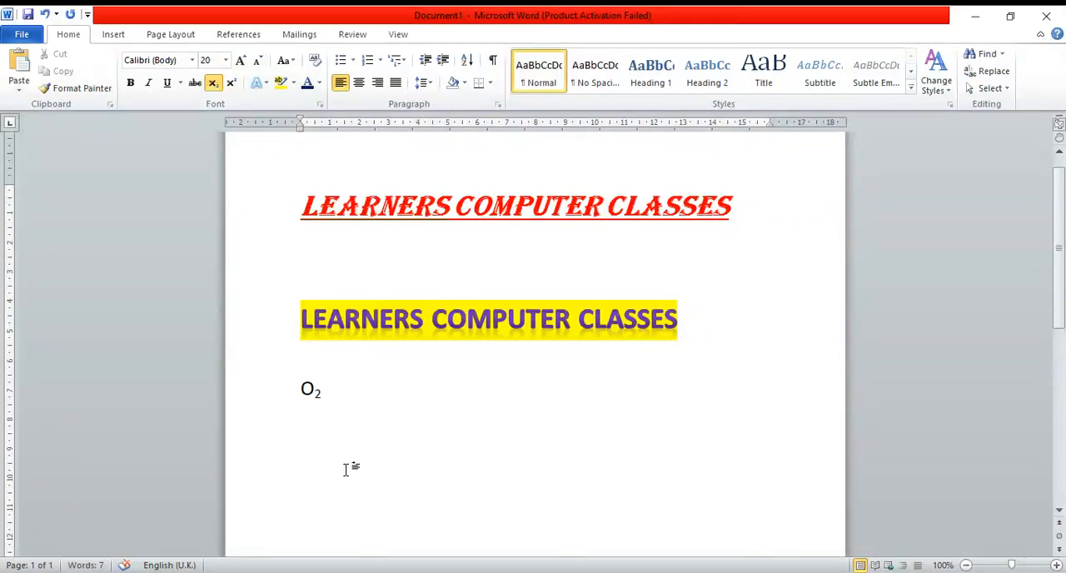
- Switch subscript off and insert a C in front of the O to form the CO₂ formula
left_click(214, 84)
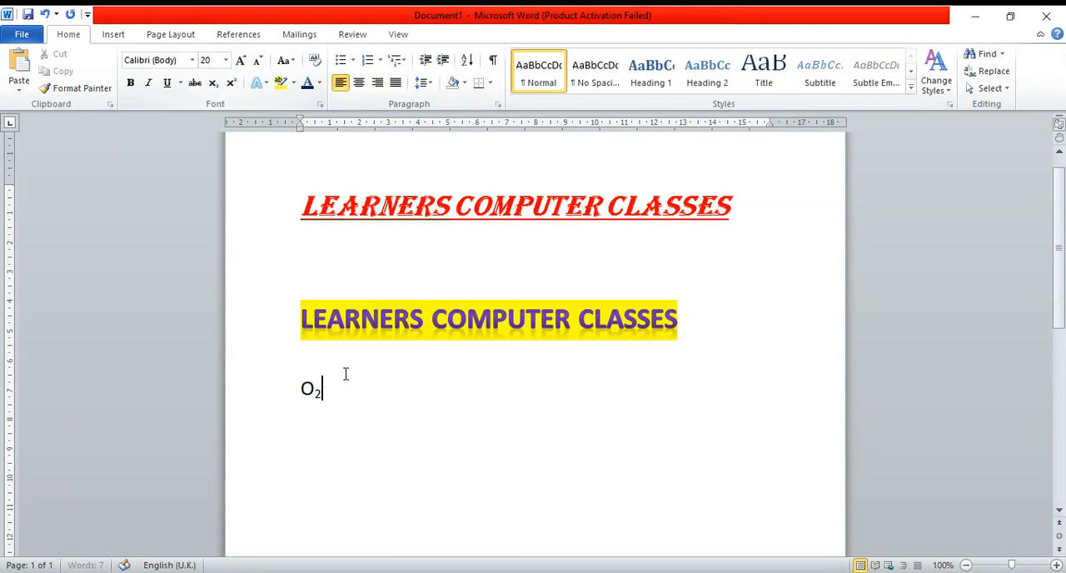
left_click(302, 389)
type("C")
- Add an X with a superscript 2 after CO₂ on the same line
left_click(386, 385)
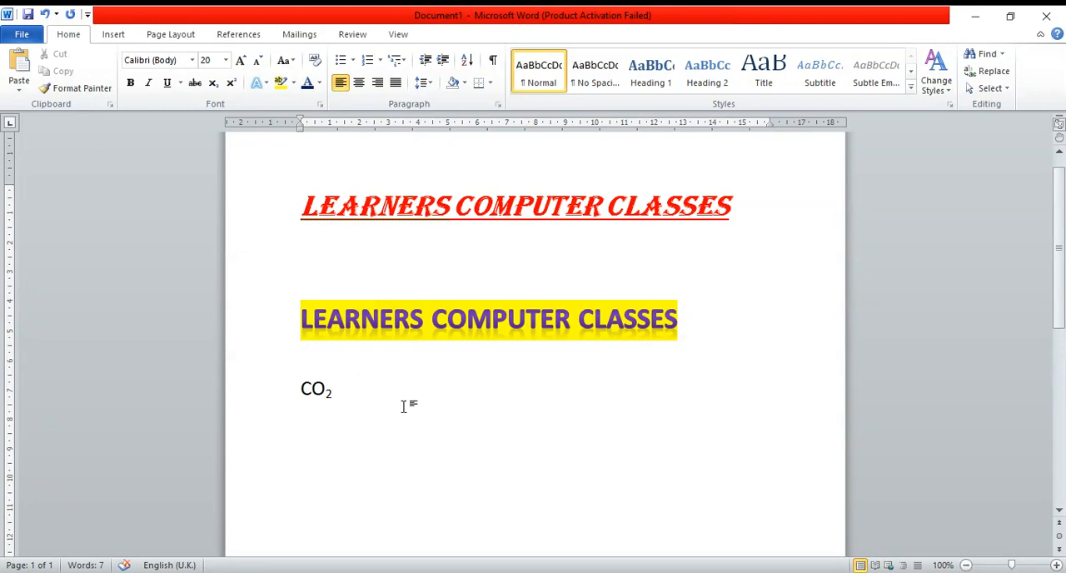
type("X")
left_click(233, 84)
type("2")
left_click(281, 394)
left_click(381, 412)
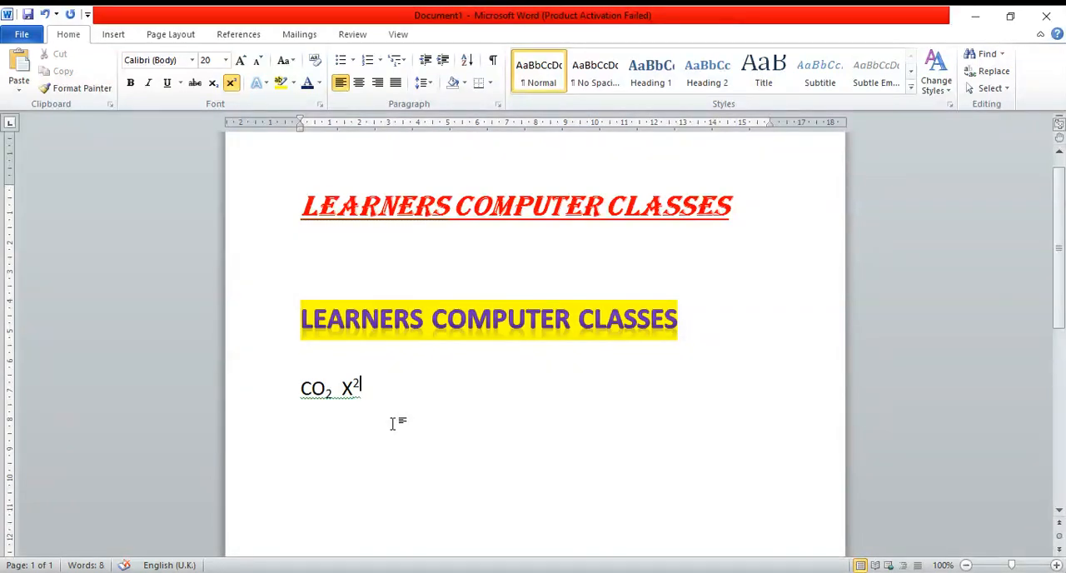
- Apply strikethrough to the word "CLASSES" in the highlighted second line
left_click(194, 84)
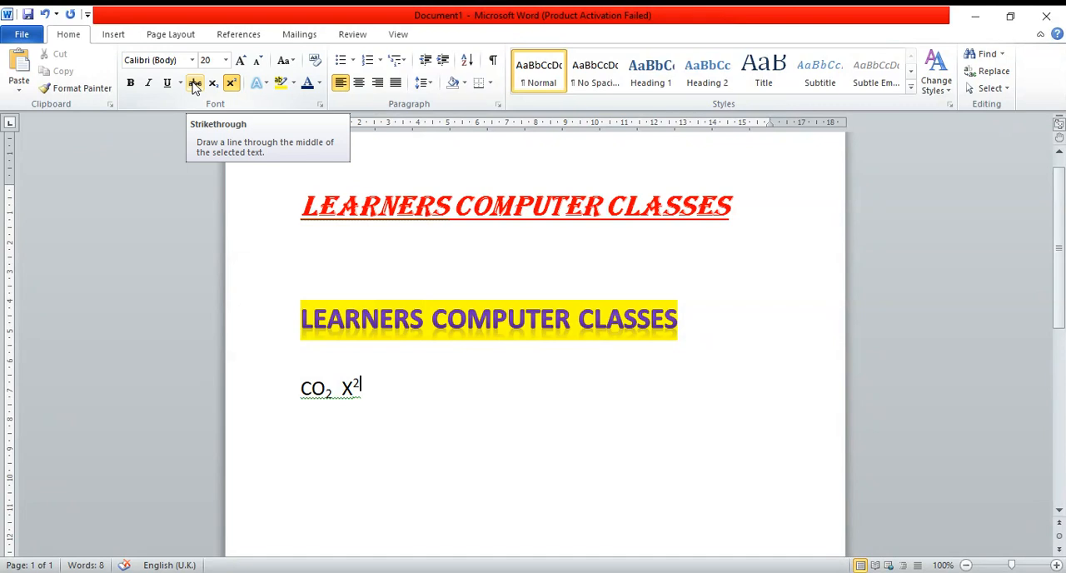
left_click(271, 233)
left_click(391, 318)
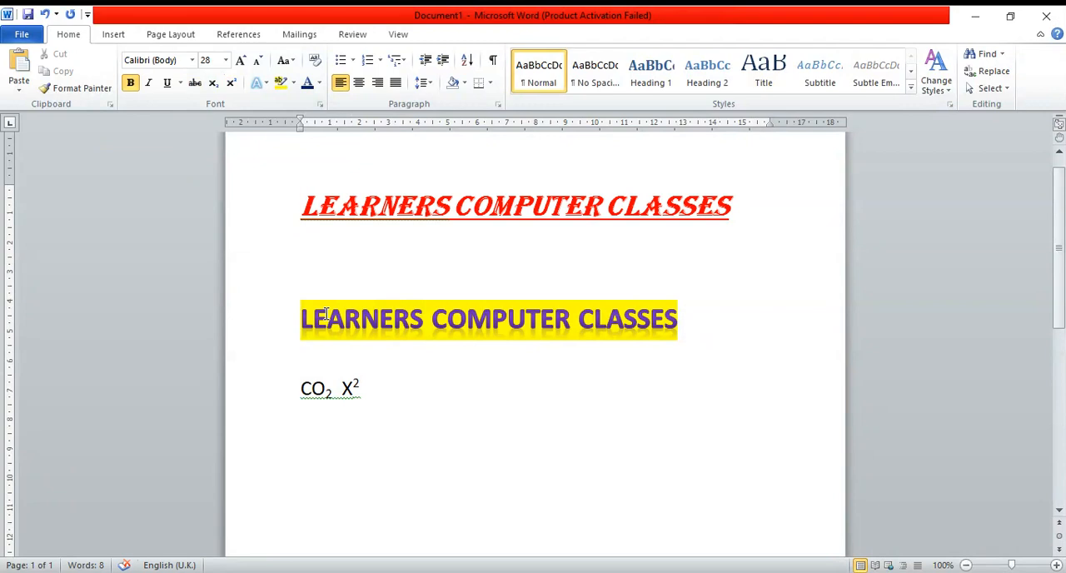
left_click(580, 323)
left_click_drag(580, 323, 679, 325)
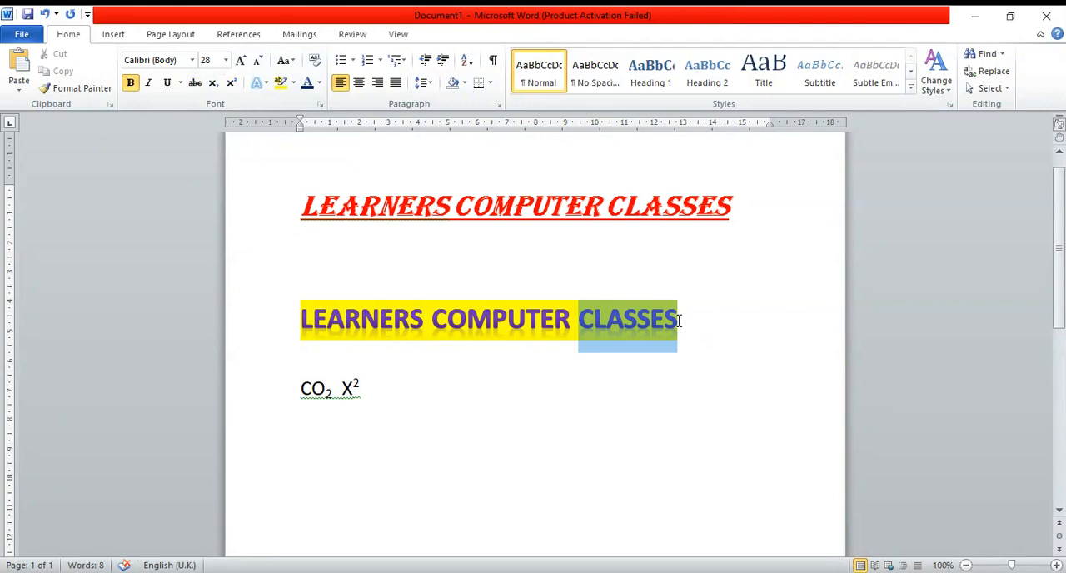
left_click(195, 84)
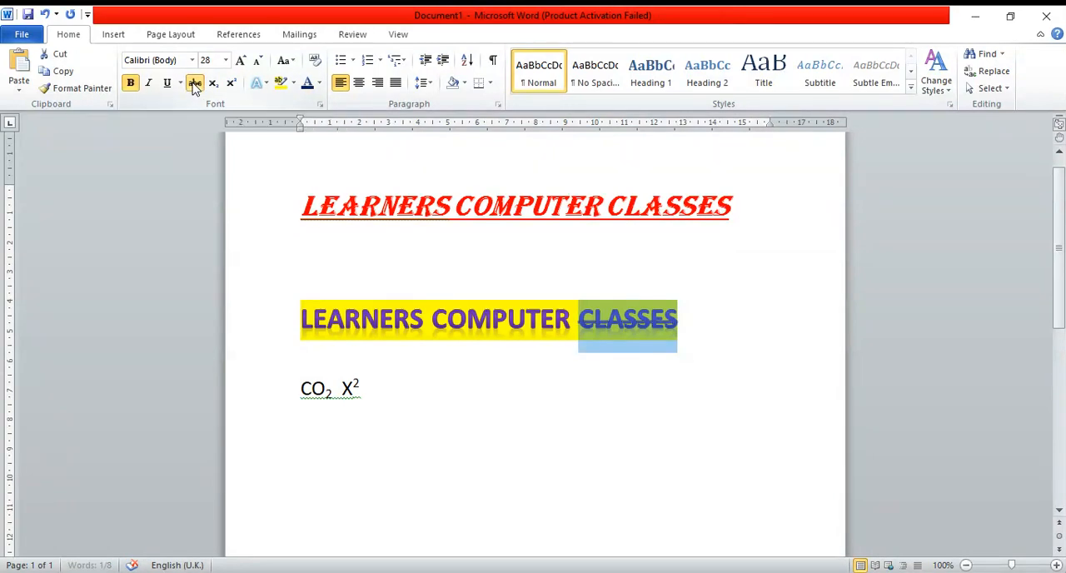
left_click(564, 418)
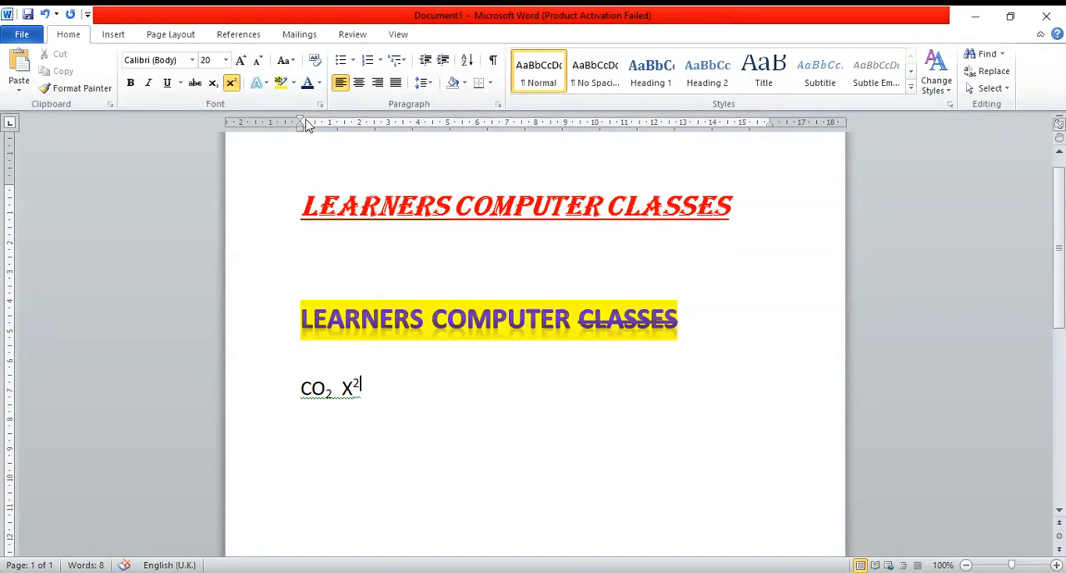
- Clear the formatting of the whole second "LEARNERS COMPUTER CLASSES" line with Clear Formatting
left_click(315, 61)
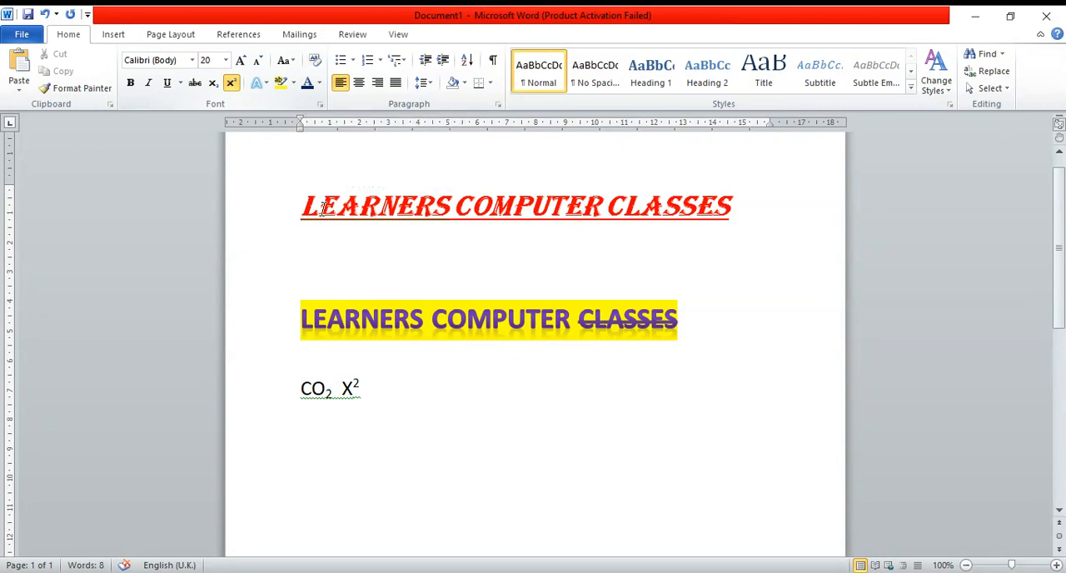
left_click_drag(302, 317, 681, 336)
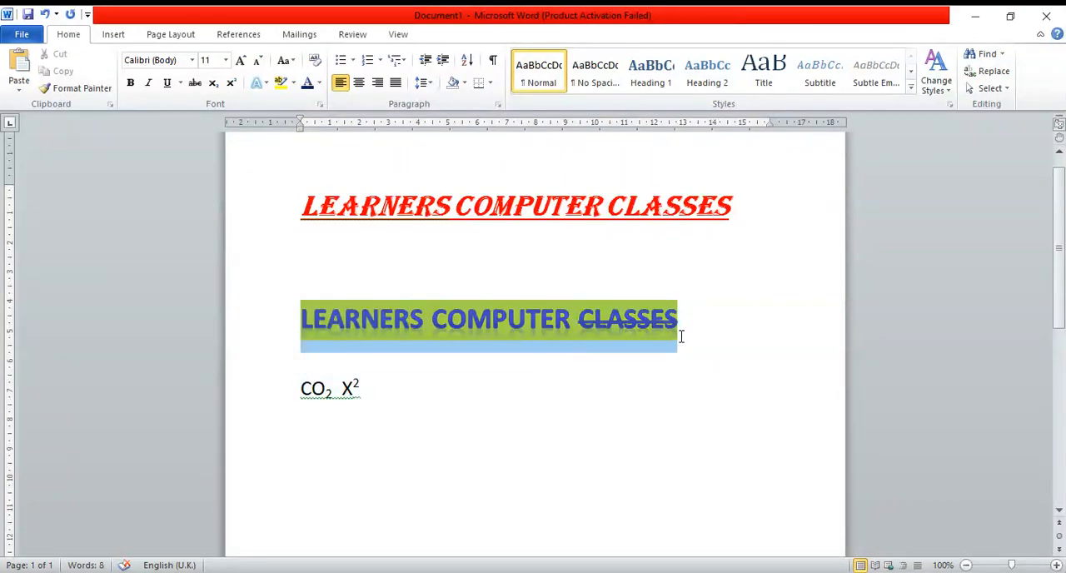
left_click(315, 63)
left_click(463, 320)
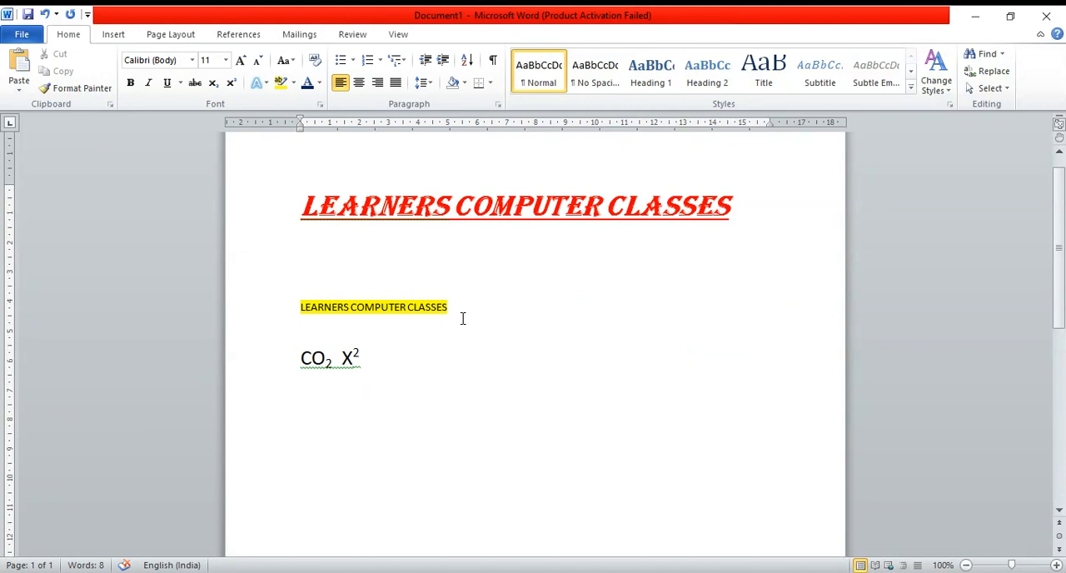
- Try to remove the yellow highlight from the second line using the highlight colour options and Clear Formatting
left_click_drag(459, 311, 269, 291)
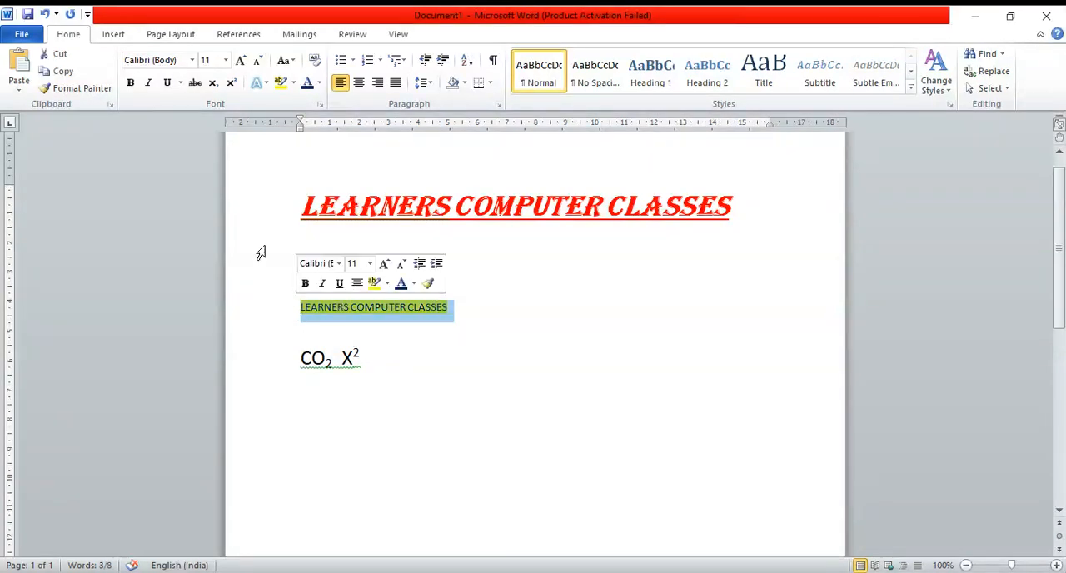
left_click(293, 83)
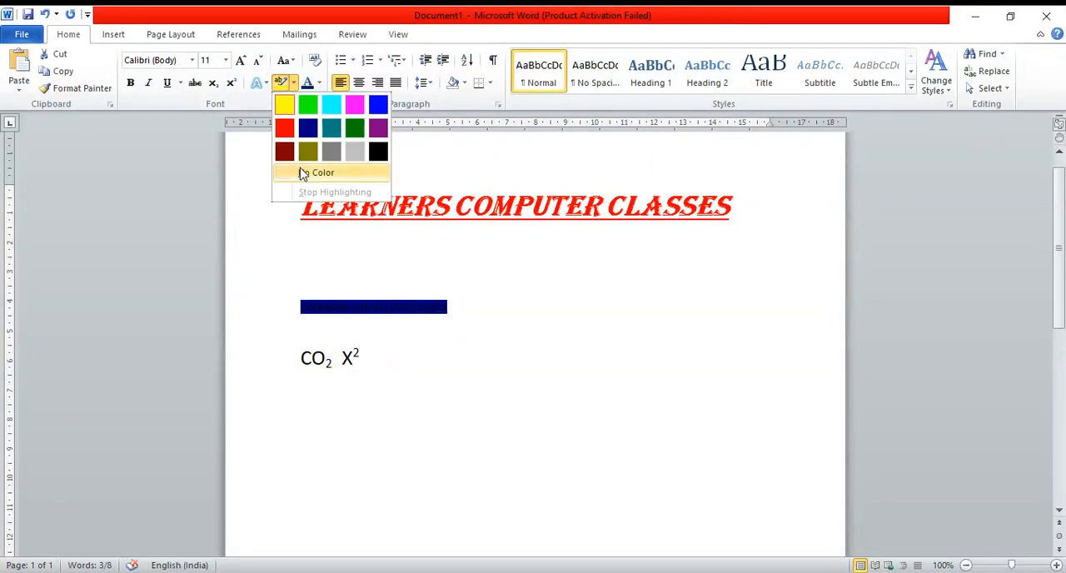
left_click(422, 318)
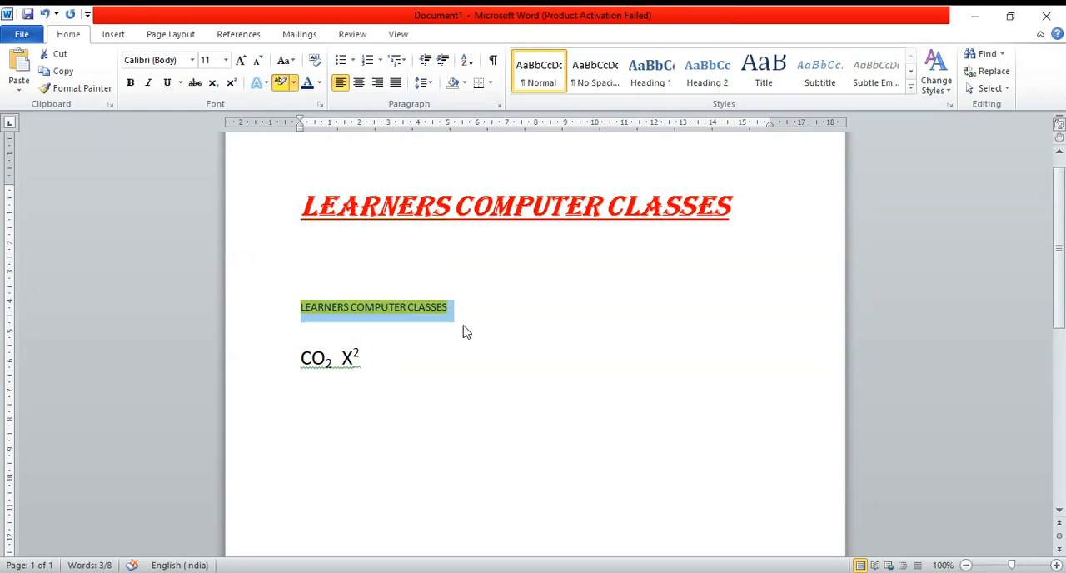
left_click(382, 312)
left_click(305, 311)
left_click_drag(482, 306, 269, 291)
left_click(316, 62)
left_click(428, 397)
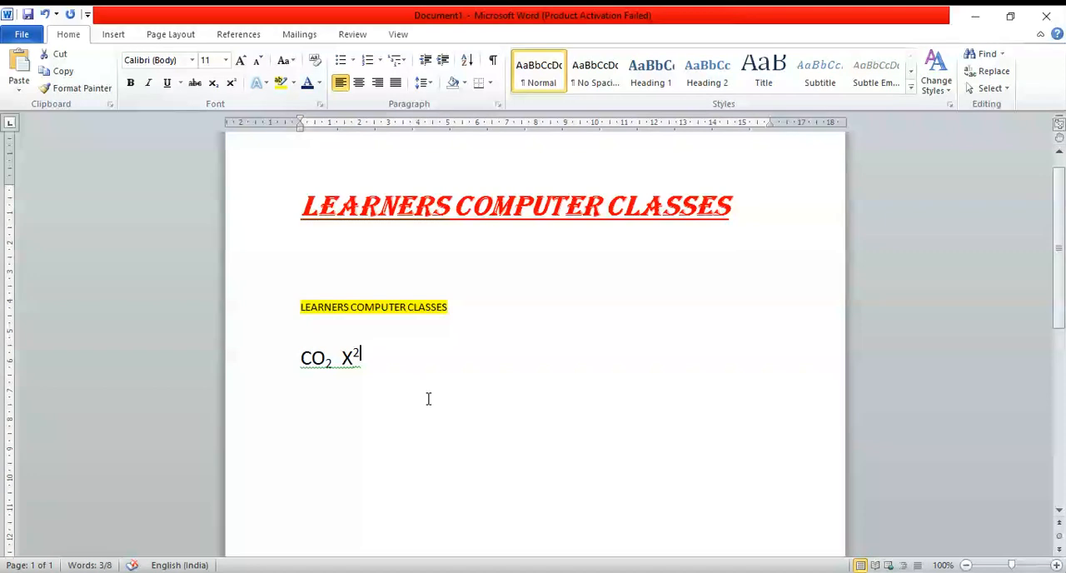
- Clear all formatting from the red first "LEARNERS COMPUTER CLASSES" line
left_click_drag(299, 203, 724, 233)
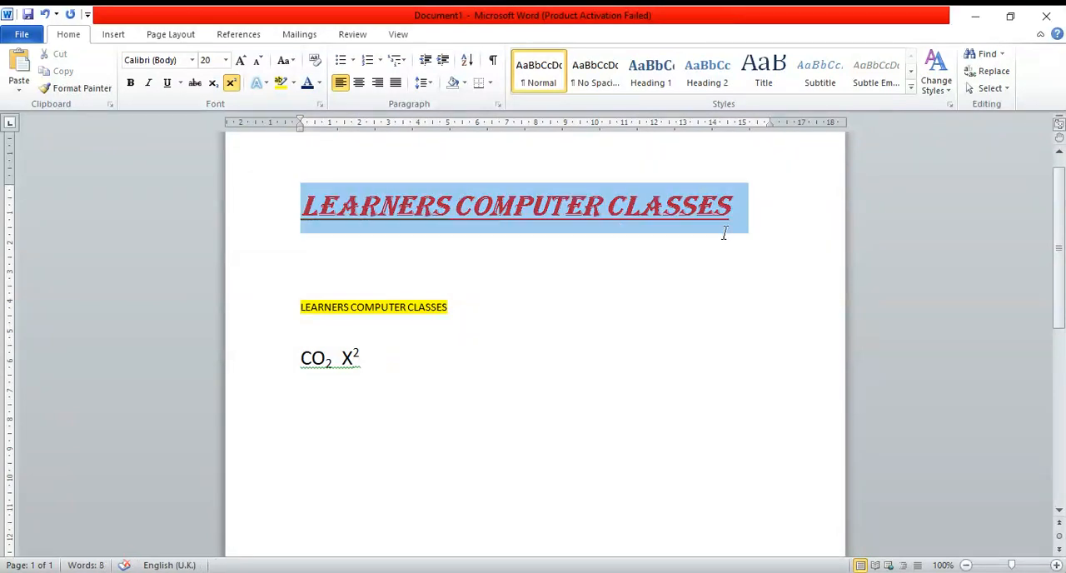
left_click(315, 61)
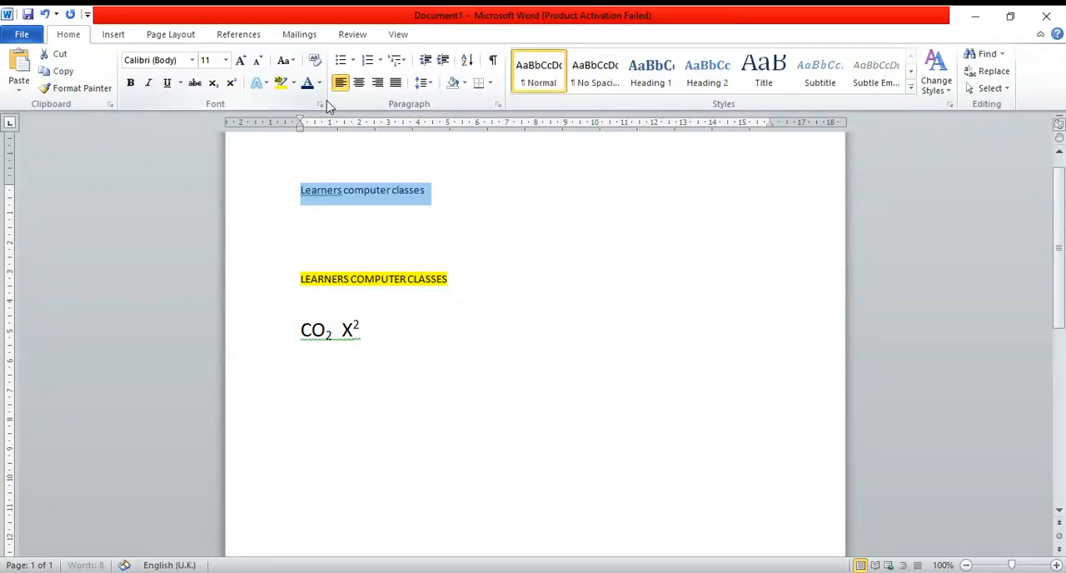
left_click(432, 196)
left_click_drag(298, 188, 416, 196)
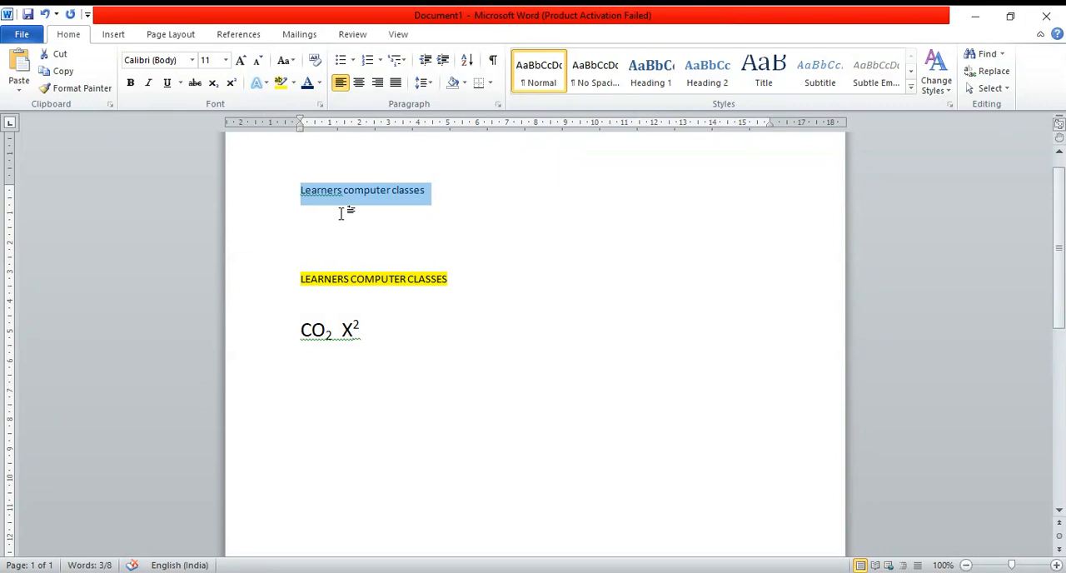
- Undo the clearing of the first line's formatting and deselect the line
key("ctrl+z")
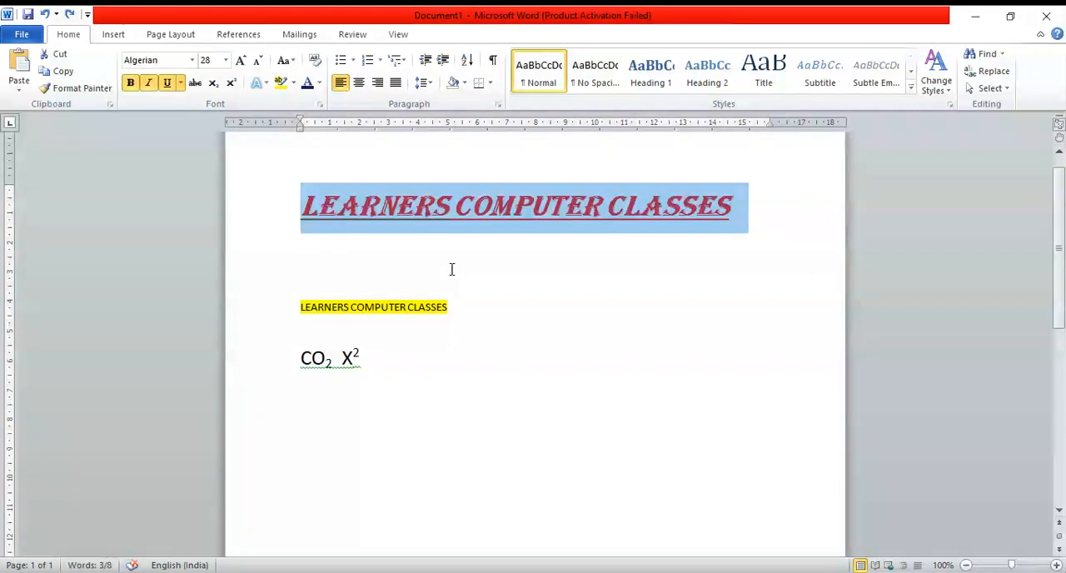
left_click(339, 205)
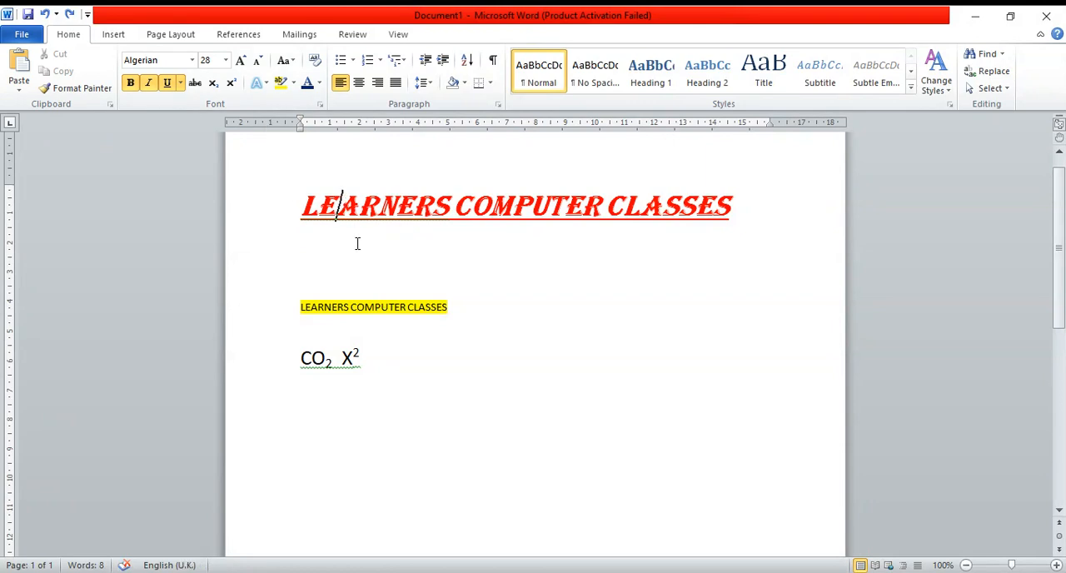
scroll(354, 243, "up", 1)
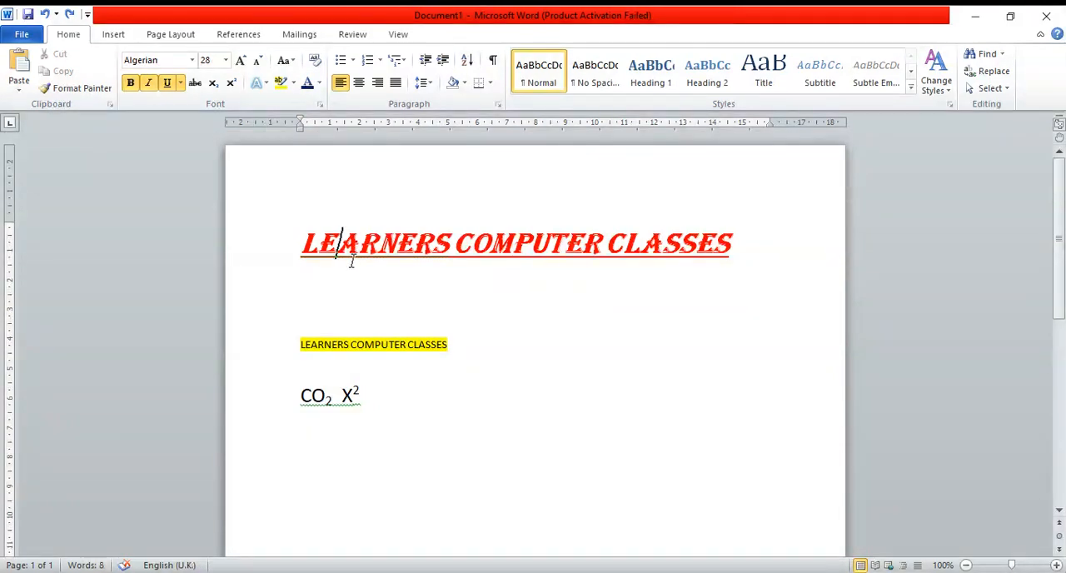